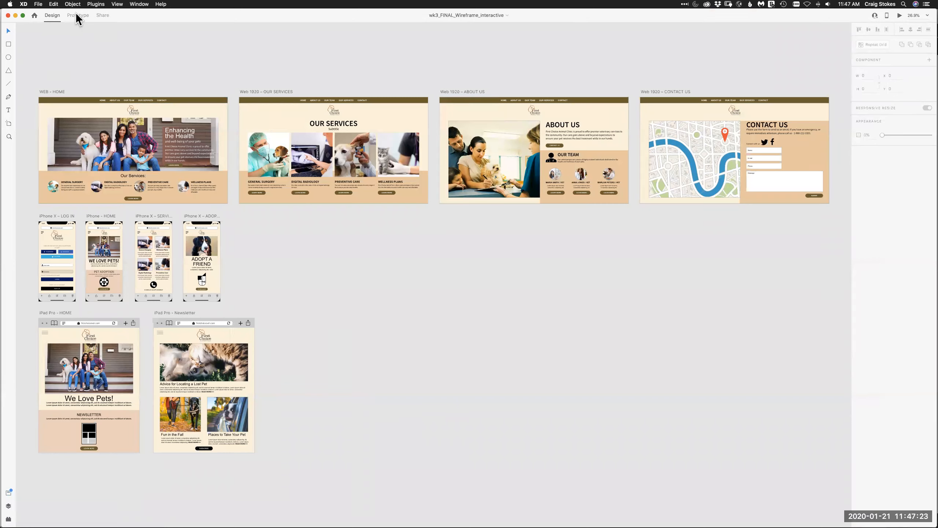
- Switch between the Design and Prototype workspaces to compare them, finishing in Prototype mode
{"action": "left_click", "coordinate": [78, 16]}
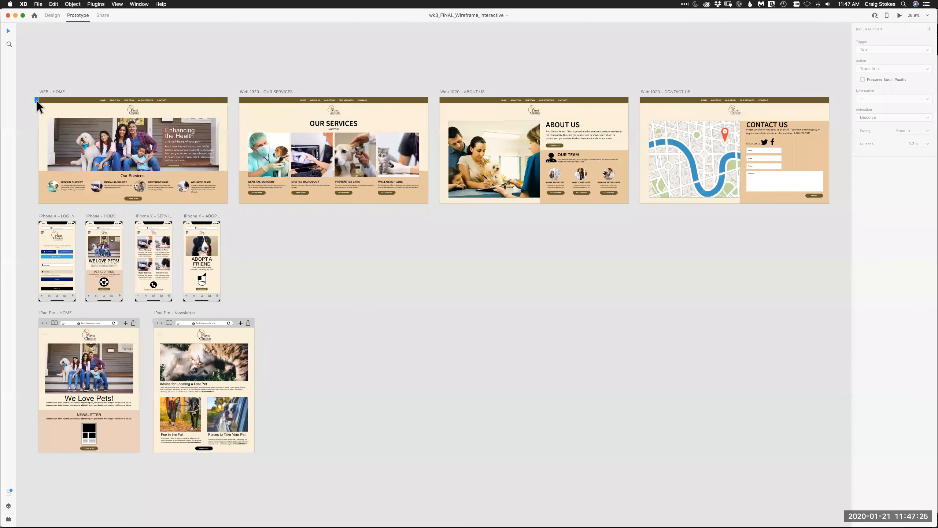
{"action": "left_click", "coordinate": [51, 15]}
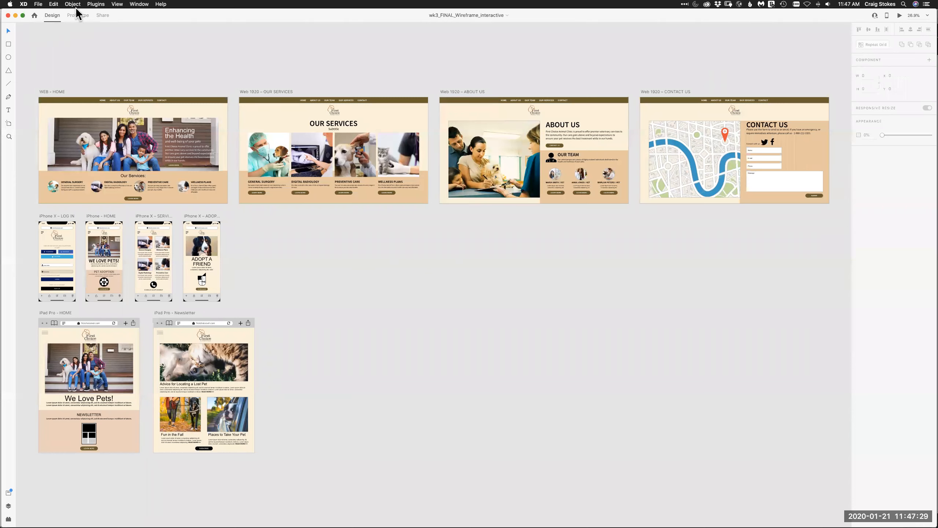
{"action": "left_click", "coordinate": [79, 17]}
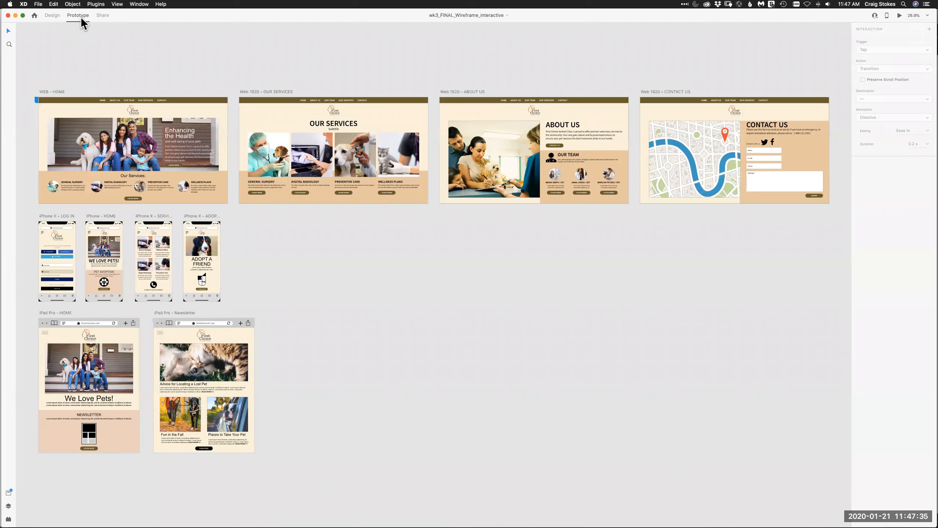
{"action": "left_click", "coordinate": [52, 16]}
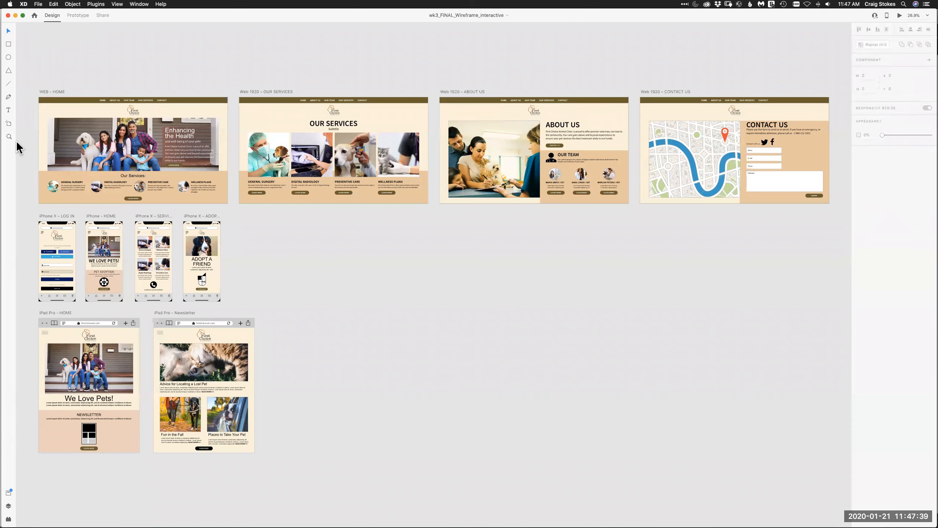
{"action": "left_click", "coordinate": [79, 17]}
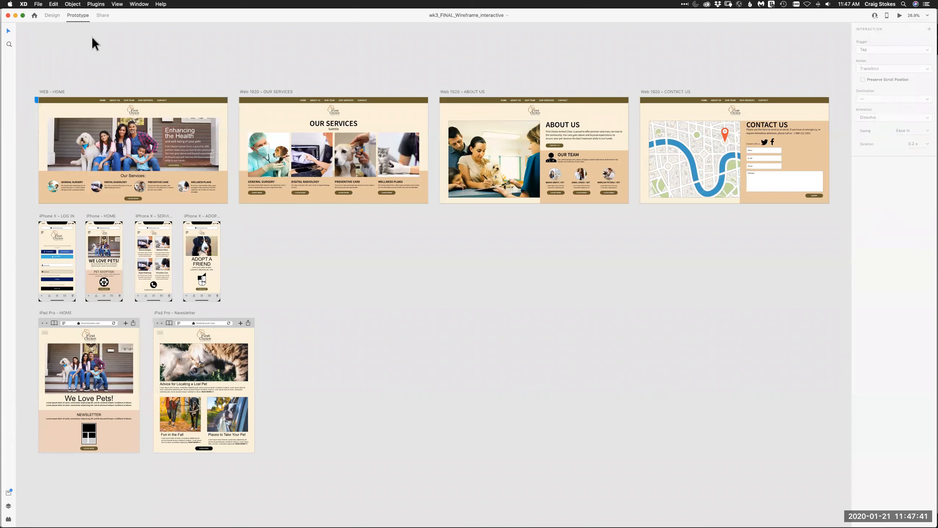
- Link the LEARN MORE button below Our Services on the WEB - HOME artboard to the Web 1920 – OUR SERVICES artboard
{"action": "left_click", "coordinate": [9, 44]}
{"action": "left_click_drag", "start_coordinate": [28, 85], "coordinate": [431, 304]}
{"action": "left_click", "coordinate": [7, 30]}
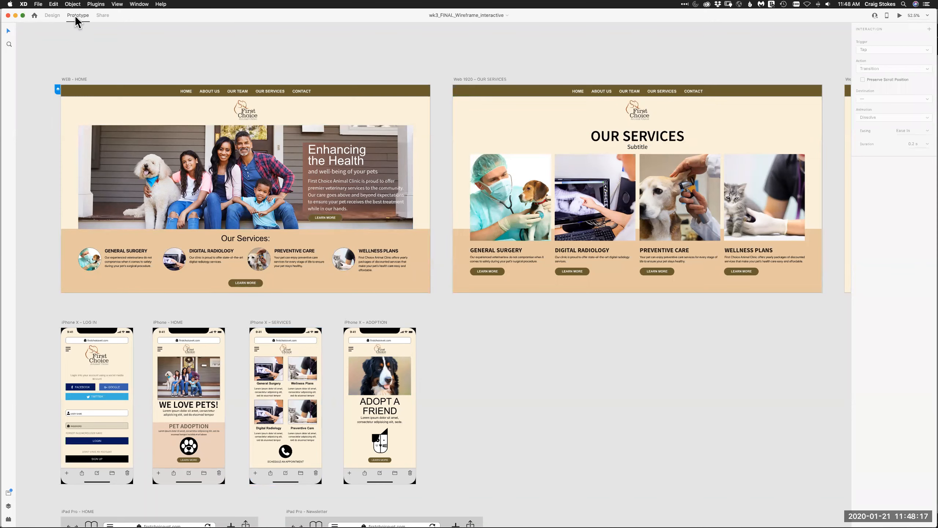
{"action": "left_click", "coordinate": [260, 284]}
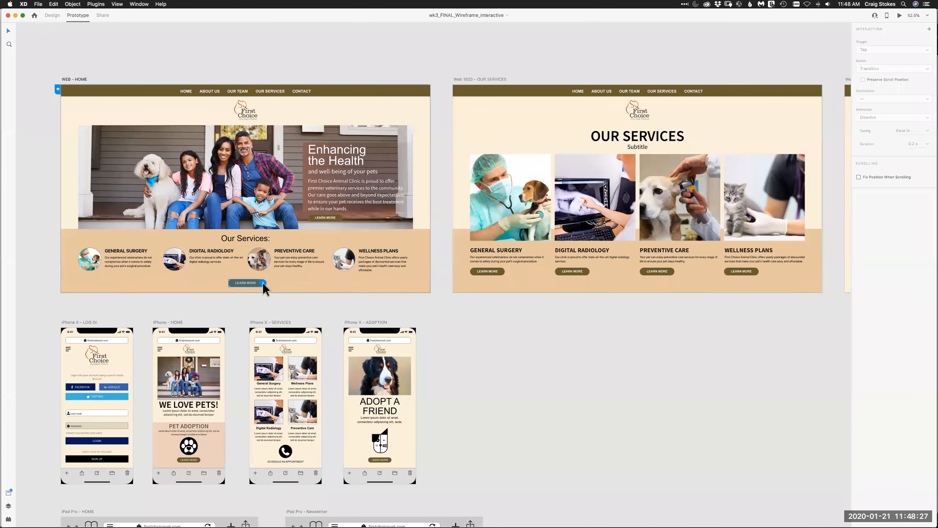
{"action": "left_click_drag", "start_coordinate": [264, 284], "coordinate": [458, 161]}
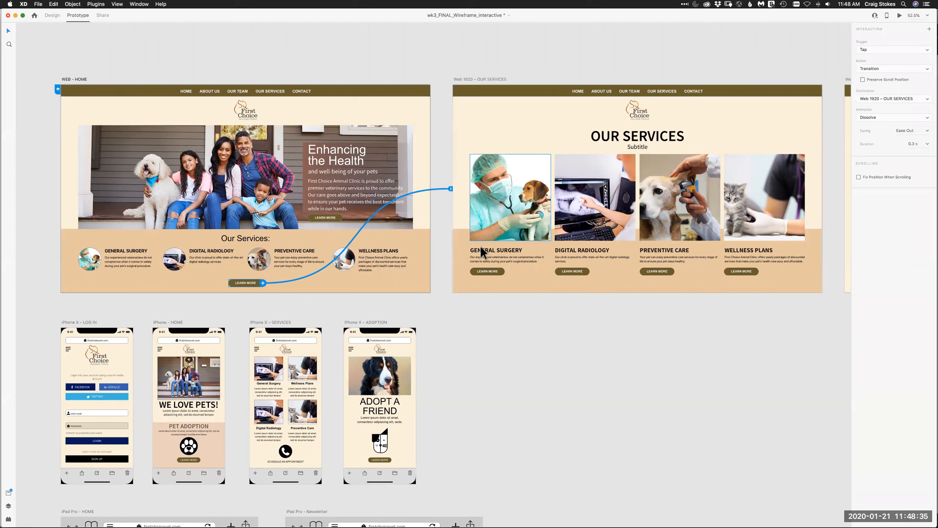
- Link the LEARN MORE button in the "Enhancing the Health" banner of WEB - HOME to the Web 1920 – ABOUT US artboard
{"action": "key", "text": "space"}
{"action": "left_click_drag", "start_coordinate": [550, 347], "coordinate": [395, 345]}
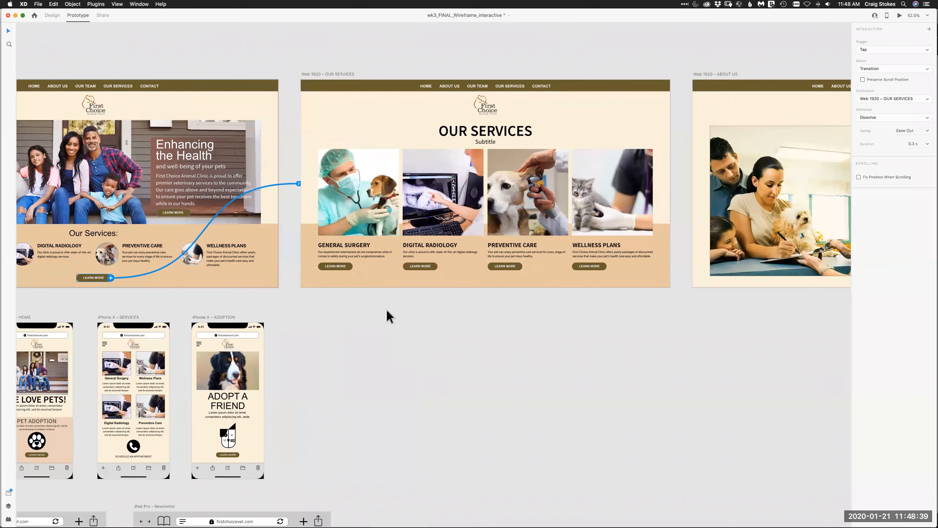
{"action": "left_click", "coordinate": [185, 213]}
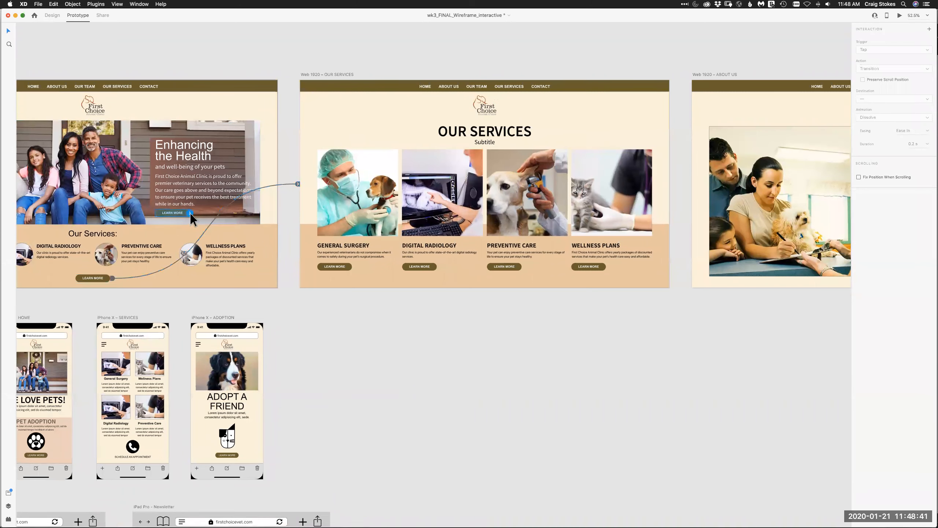
{"action": "left_click_drag", "start_coordinate": [190, 213], "coordinate": [703, 127]}
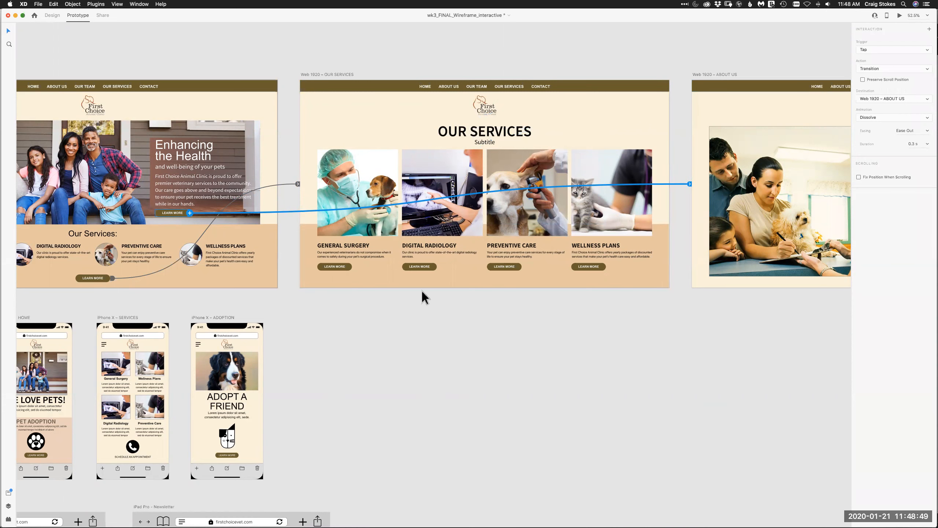
- Link the HOME item in the OUR SERVICES artboard's navigation bar back to the WEB - HOME artboard
{"action": "left_click", "coordinate": [423, 86]}
{"action": "double_click", "coordinate": [424, 86]}
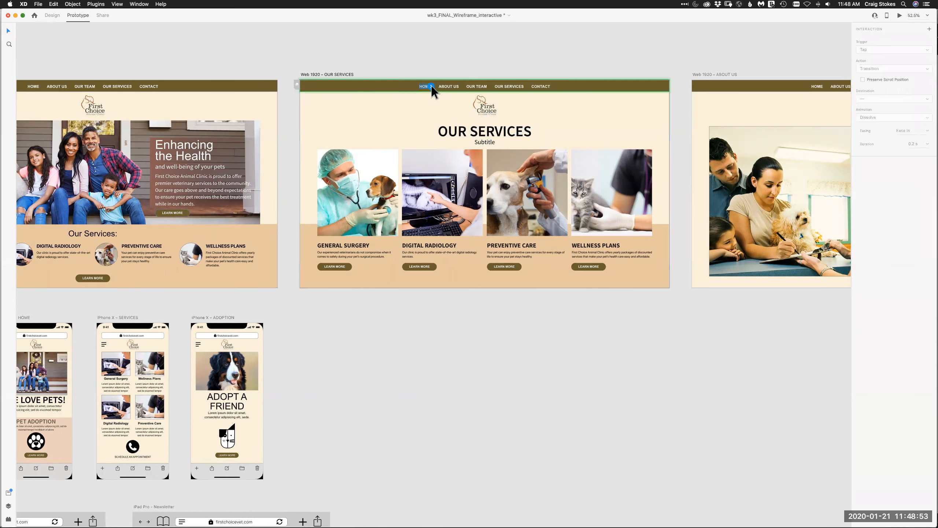
{"action": "left_click_drag", "start_coordinate": [431, 86], "coordinate": [221, 105]}
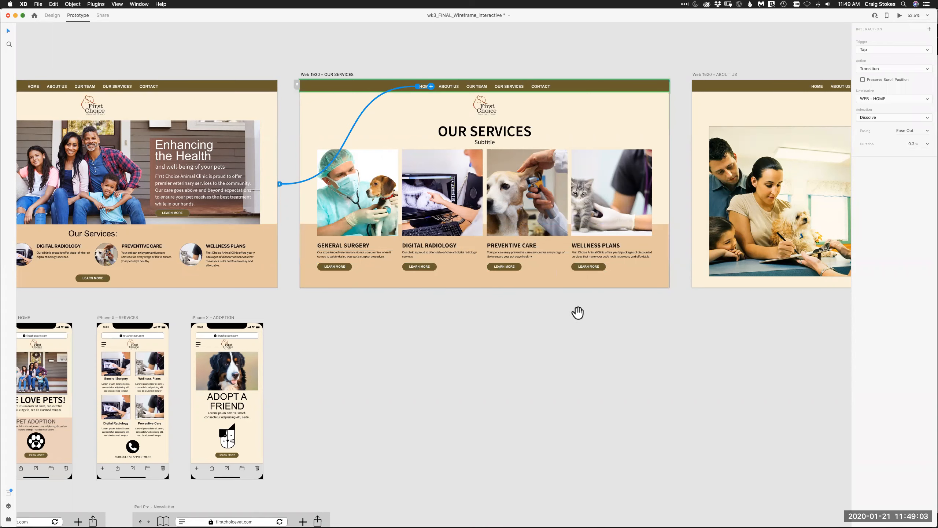
- Link the CONTACT US button on the ABOUT US artboard to the Web 1920 – CONTACT US artboard
{"action": "scroll", "coordinate": [543, 323], "scroll_direction": "right", "scroll_amount": 10}
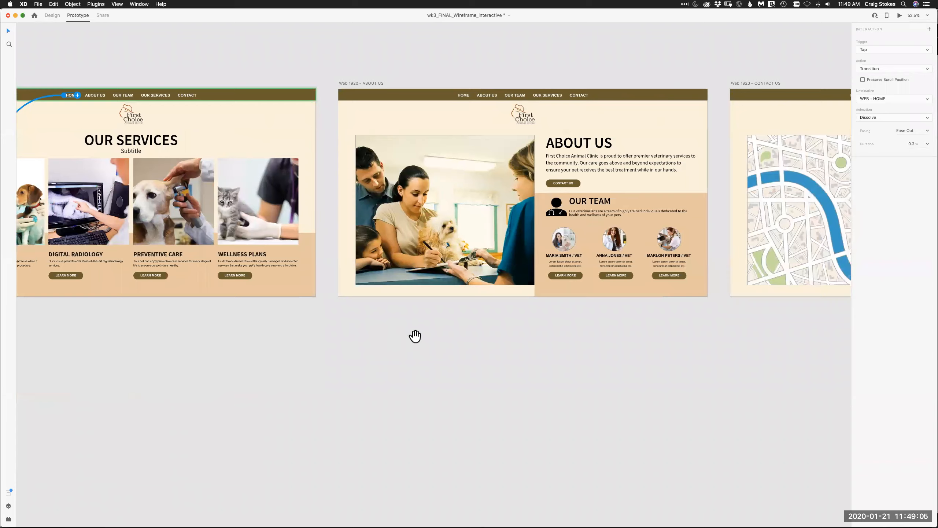
{"action": "scroll", "coordinate": [314, 340], "scroll_direction": "right", "scroll_amount": 8}
{"action": "left_click", "coordinate": [291, 199]}
{"action": "left_click_drag", "start_coordinate": [293, 200], "coordinate": [643, 207]}
{"action": "left_click_drag", "start_coordinate": [555, 158], "coordinate": [495, 140]}
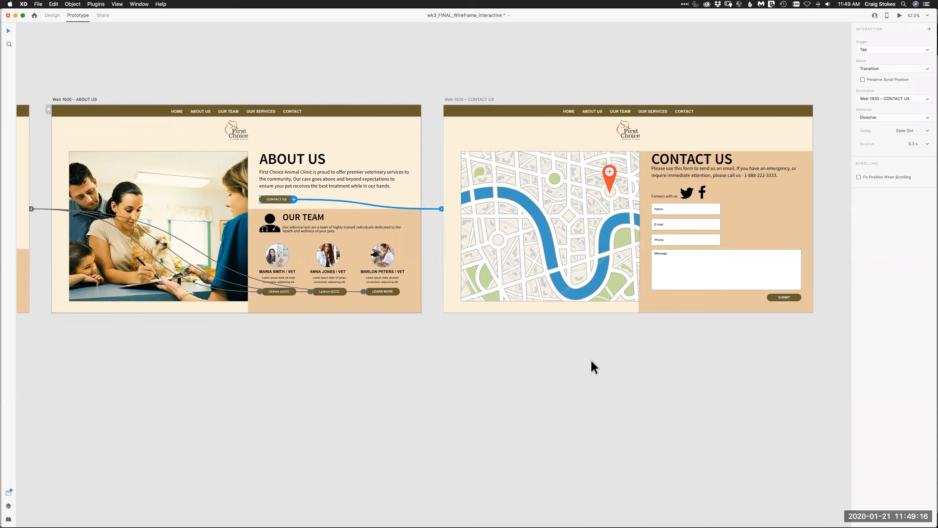
- Link the SUBMIT button on the CONTACT US artboard to the iPhone X – LOG IN artboard
{"action": "left_click_drag", "start_coordinate": [733, 336], "coordinate": [629, 336]}
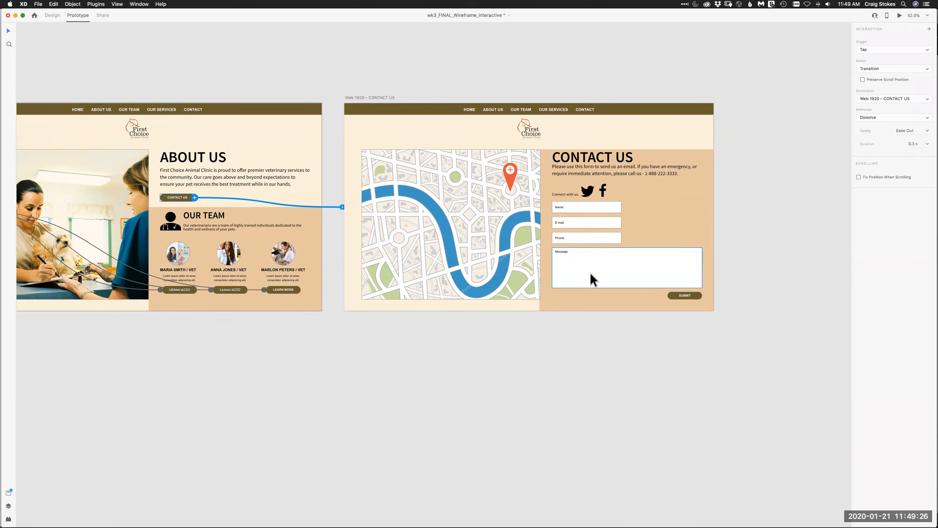
{"action": "key", "text": "super+0"}
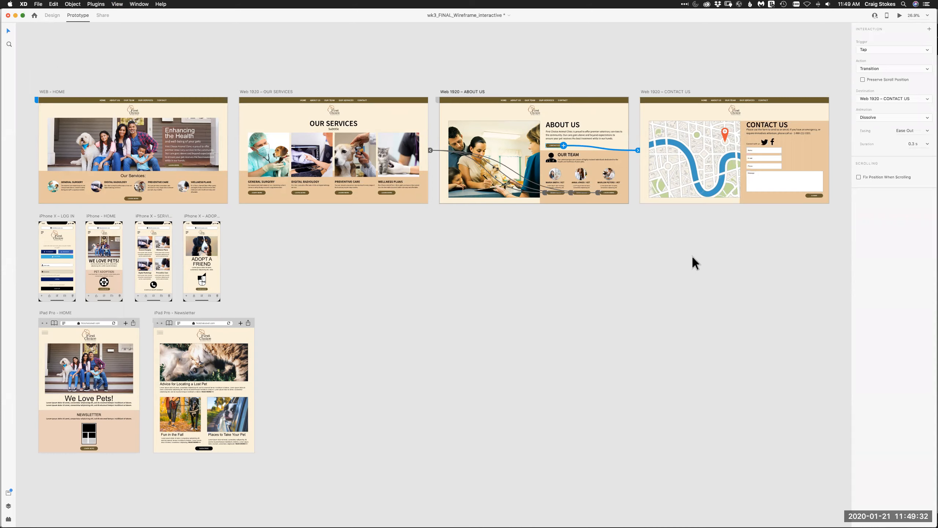
{"action": "left_click", "coordinate": [787, 227]}
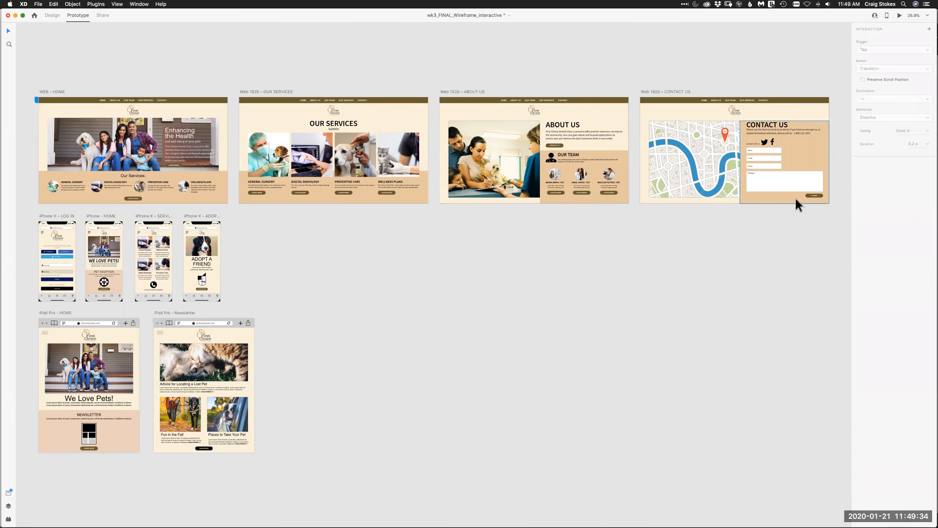
{"action": "left_click", "coordinate": [822, 197]}
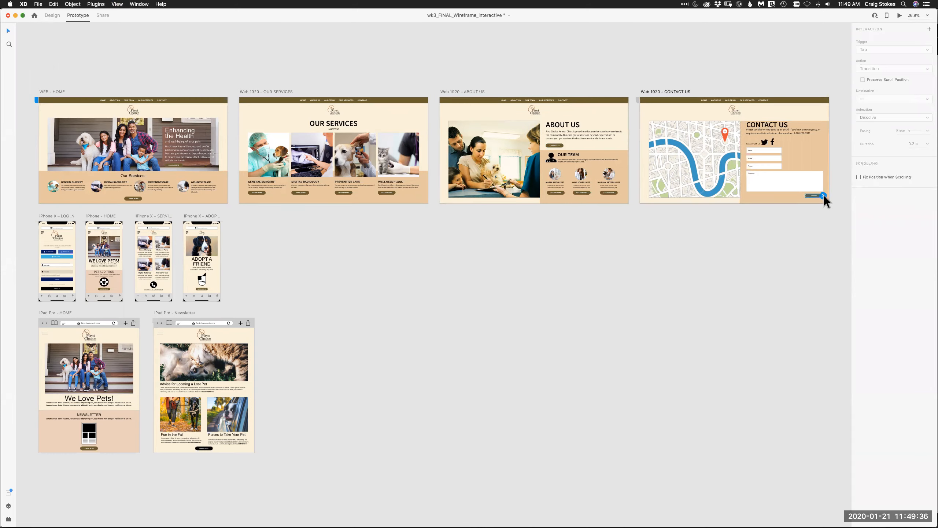
{"action": "left_click_drag", "start_coordinate": [824, 196], "coordinate": [55, 237]}
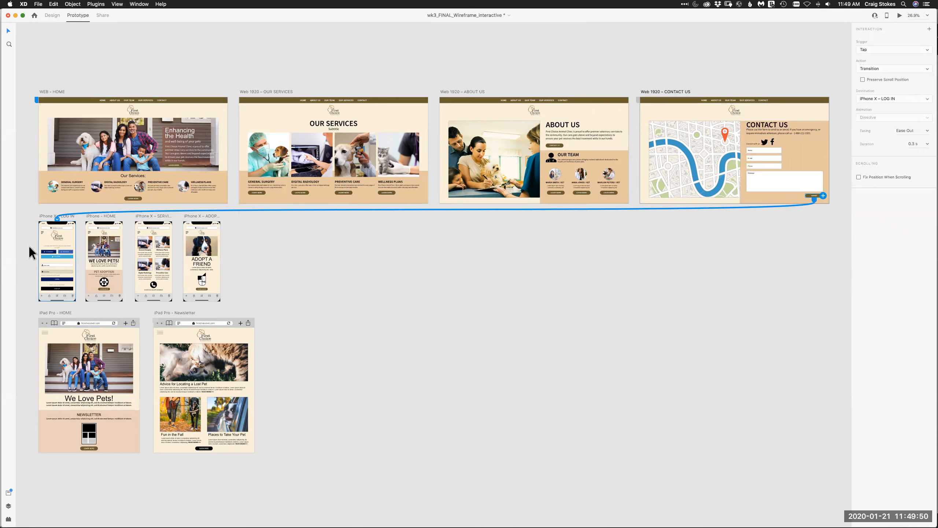
- Link the iPhone LOGIN button to the iPhone - HOME artboard, and the LEARN MORE button on that artboard to iPhone X – ADOPTION
{"action": "left_click_drag", "start_coordinate": [31, 208], "coordinate": [231, 306]}
{"action": "key", "text": "super+3"}
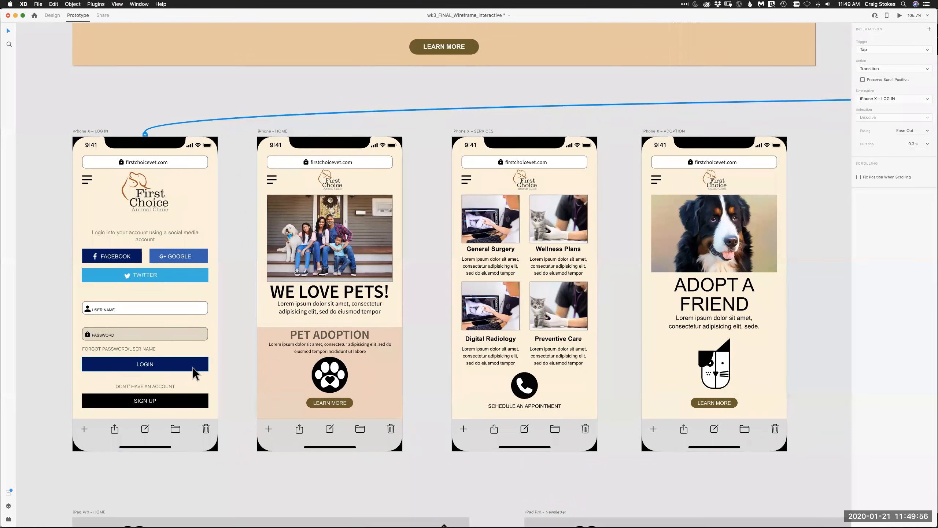
{"action": "left_click", "coordinate": [168, 367]}
{"action": "left_click_drag", "start_coordinate": [209, 364], "coordinate": [276, 312]}
{"action": "left_click", "coordinate": [350, 406]}
{"action": "left_click_drag", "start_coordinate": [354, 403], "coordinate": [670, 374]}
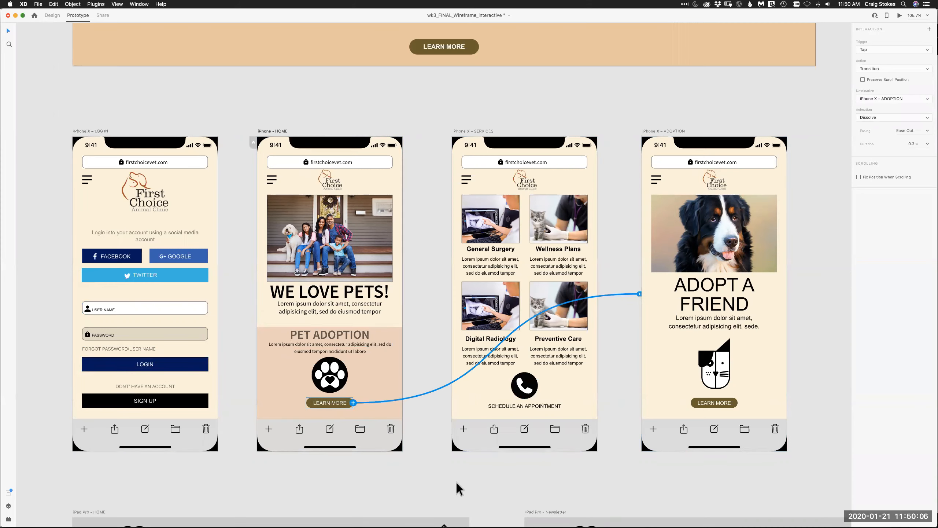
- Link the iPhone - HOME hamburger menu icon to iPhone X – SERVICES, and the SERVICES menu icon to iPhone X – ADOPTION
{"action": "left_click", "coordinate": [272, 181]}
{"action": "left_click", "coordinate": [276, 181]}
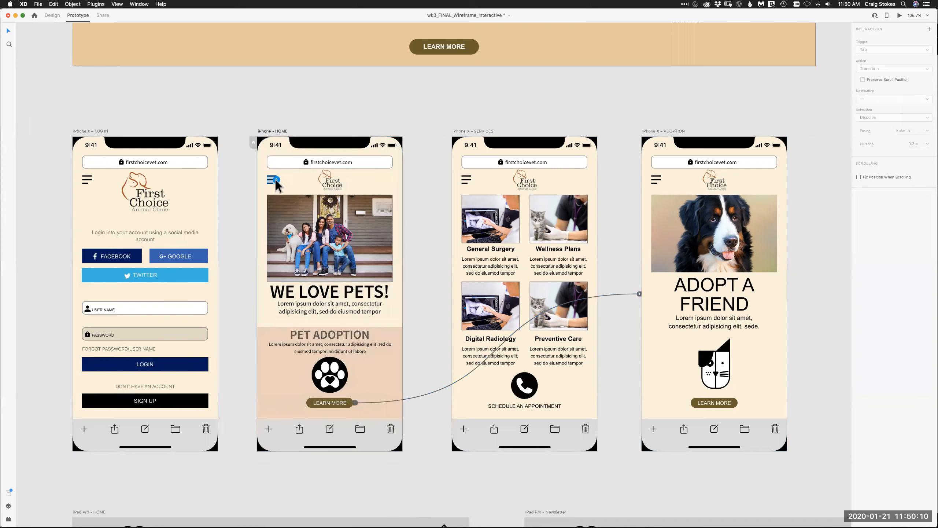
{"action": "left_click_drag", "start_coordinate": [277, 179], "coordinate": [458, 194]}
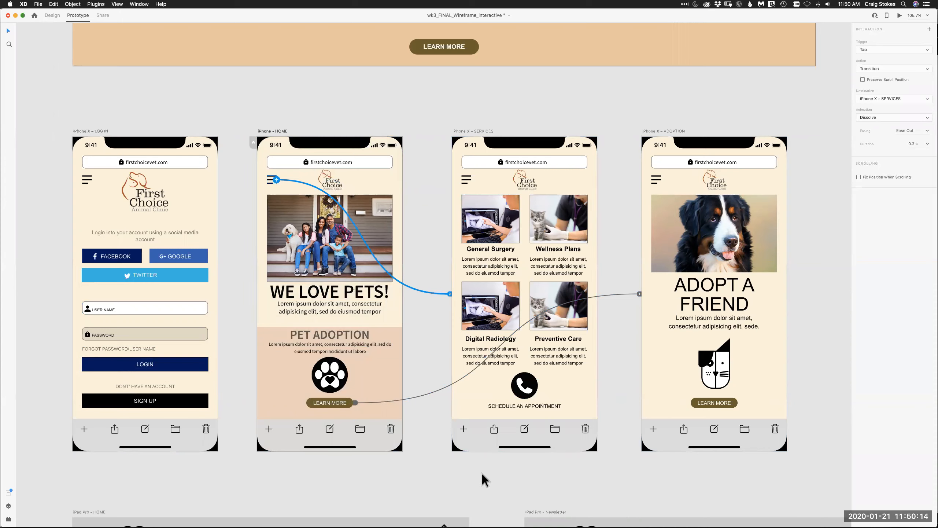
{"action": "left_click", "coordinate": [466, 180]}
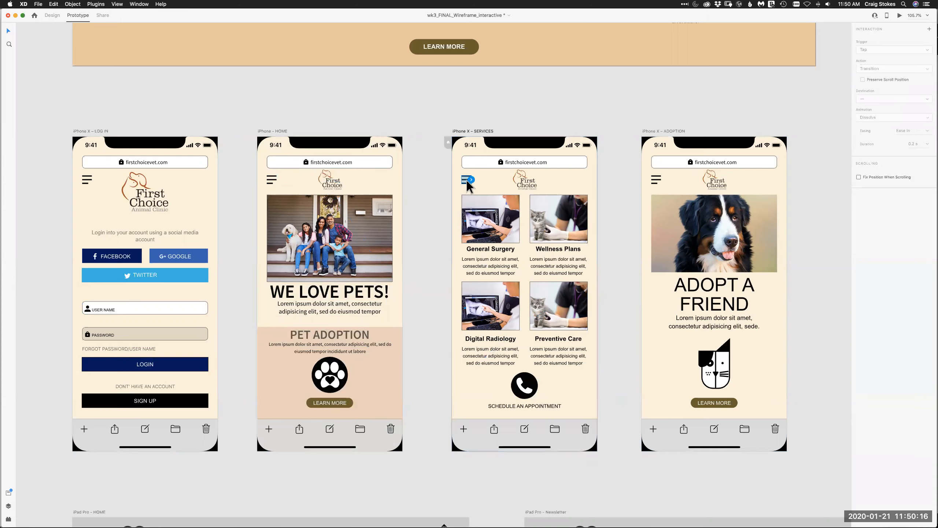
{"action": "left_click_drag", "start_coordinate": [471, 180], "coordinate": [652, 429]}
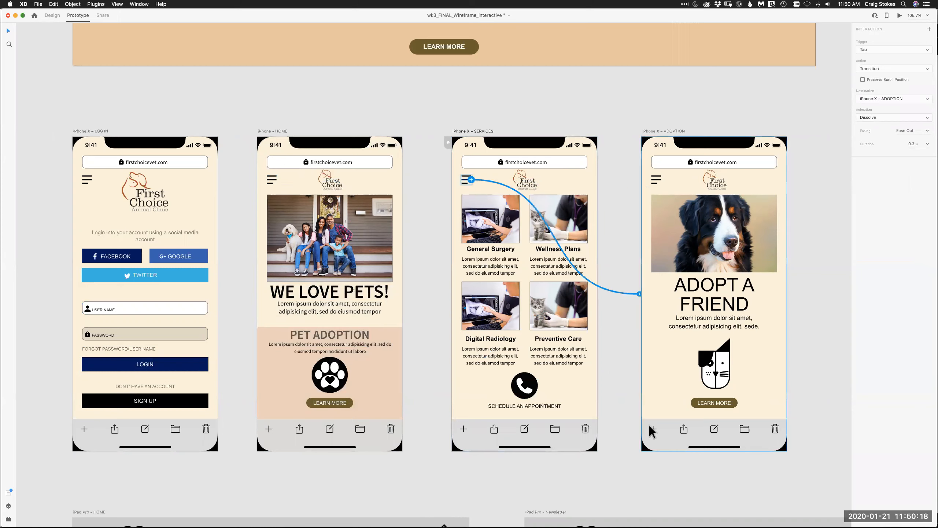
- Link the whole iPhone X – ADOPTION artboard to the iPad Pro - HOME artboard
{"action": "left_click", "coordinate": [734, 403]}
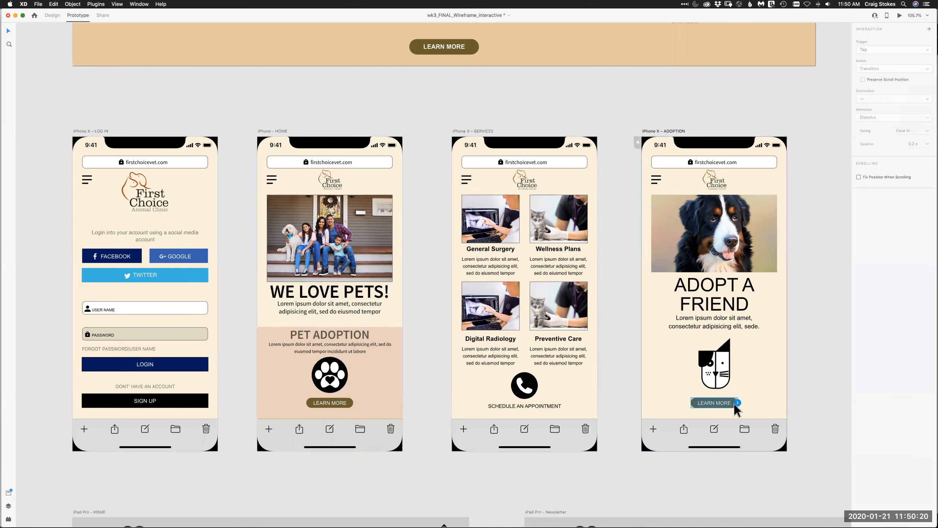
{"action": "scroll", "coordinate": [769, 116], "scroll_direction": "down", "scroll_amount": 7}
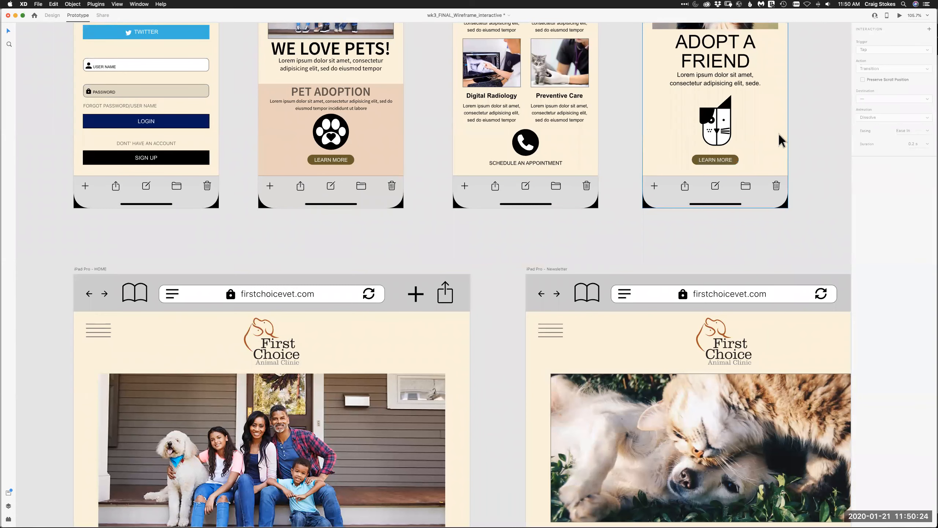
{"action": "left_click", "coordinate": [786, 144]}
{"action": "left_click_drag", "start_coordinate": [788, 51], "coordinate": [485, 403]}
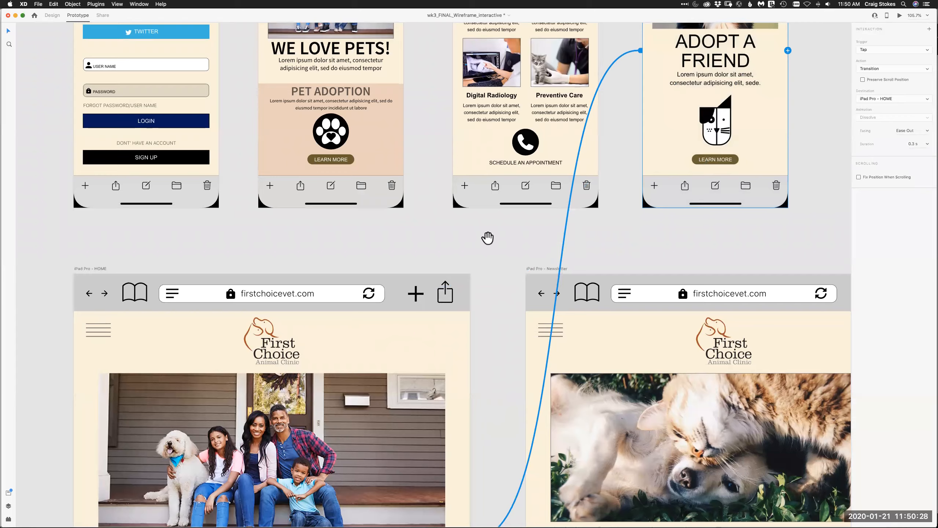
- Remove the link between the iPad Pro - HOME newsletter LEARN MORE button and the Web 1920 – OUR SERVICES artboard
{"action": "scroll", "coordinate": [480, 259], "scroll_direction": "down", "scroll_amount": 8}
{"action": "scroll", "coordinate": [477, 266], "scroll_direction": "down", "scroll_amount": 5}
{"action": "left_click", "coordinate": [269, 375]}
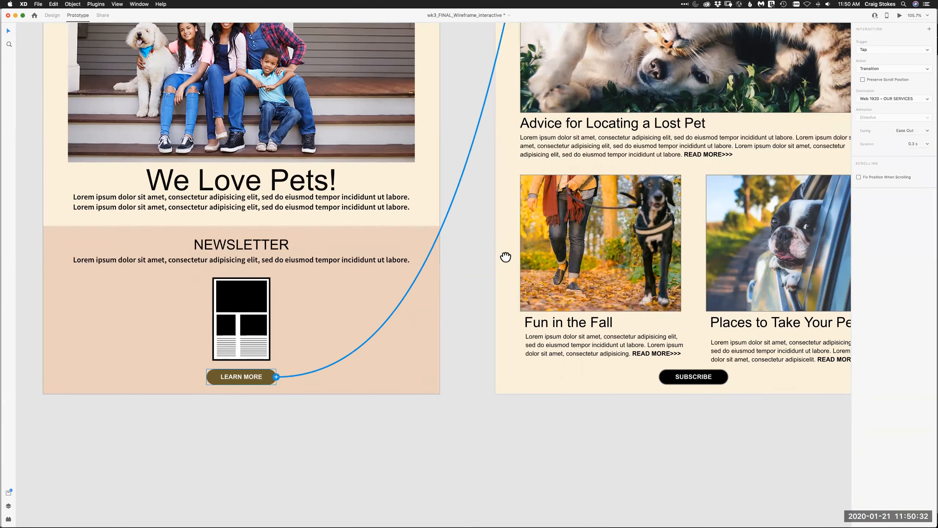
{"action": "scroll", "coordinate": [507, 256], "scroll_direction": "up", "scroll_amount": 2}
{"action": "left_click_drag", "start_coordinate": [476, 485], "coordinate": [478, 455]}
{"action": "left_click_drag", "start_coordinate": [360, 455], "coordinate": [378, 192]}
{"action": "left_click", "coordinate": [228, 399]}
{"action": "left_click", "coordinate": [199, 376]}
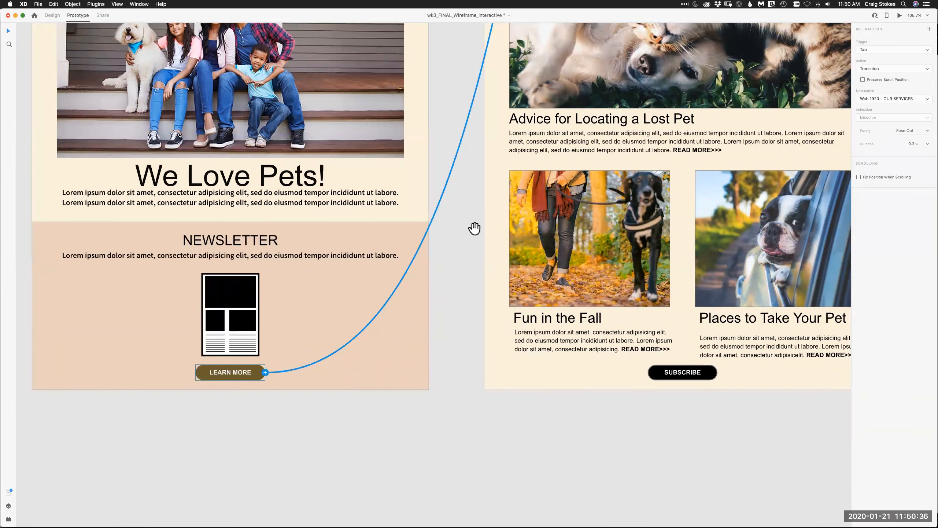
{"action": "scroll", "coordinate": [492, 299], "scroll_direction": "up", "scroll_amount": 12}
{"action": "left_click_drag", "start_coordinate": [558, 184], "coordinate": [544, 425]}
{"action": "left_click_drag", "start_coordinate": [625, 156], "coordinate": [623, 328]}
{"action": "mouse_move", "coordinate": [677, 216]}
{"action": "left_mouse_down"}
{"action": "mouse_move", "coordinate": [602, 372]}
{"action": "mouse_move", "coordinate": [529, 410]}
{"action": "left_mouse_up"}
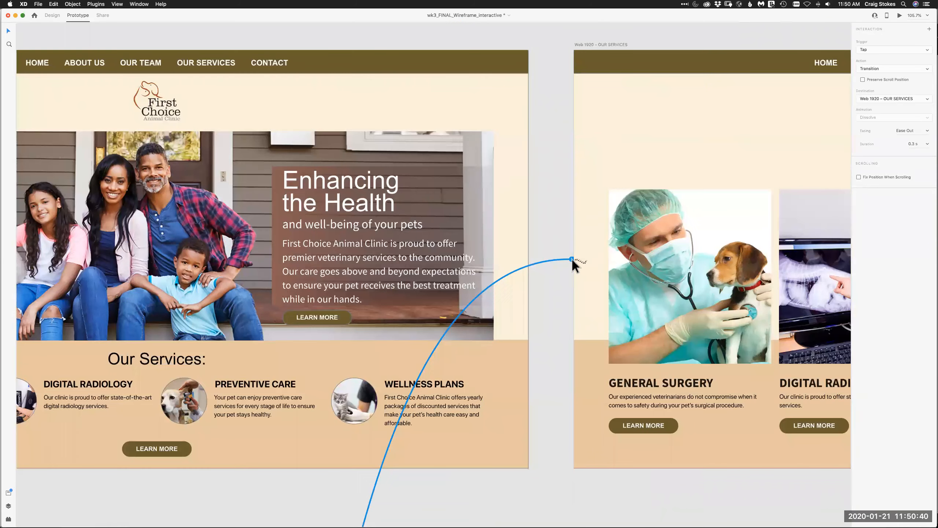
{"action": "left_click_drag", "start_coordinate": [571, 260], "coordinate": [555, 272]}
- Link the newsletter LEARN MORE button on iPad Pro - HOME to the iPad Pro - Newsletter artboard
{"action": "key", "text": "space"}
{"action": "mouse_move", "coordinate": [557, 492]}
{"action": "left_mouse_down"}
{"action": "mouse_move", "coordinate": [579, 262]}
{"action": "mouse_move", "coordinate": [579, 76]}
{"action": "left_mouse_up"}
{"action": "left_click_drag", "start_coordinate": [591, 382], "coordinate": [653, 140]}
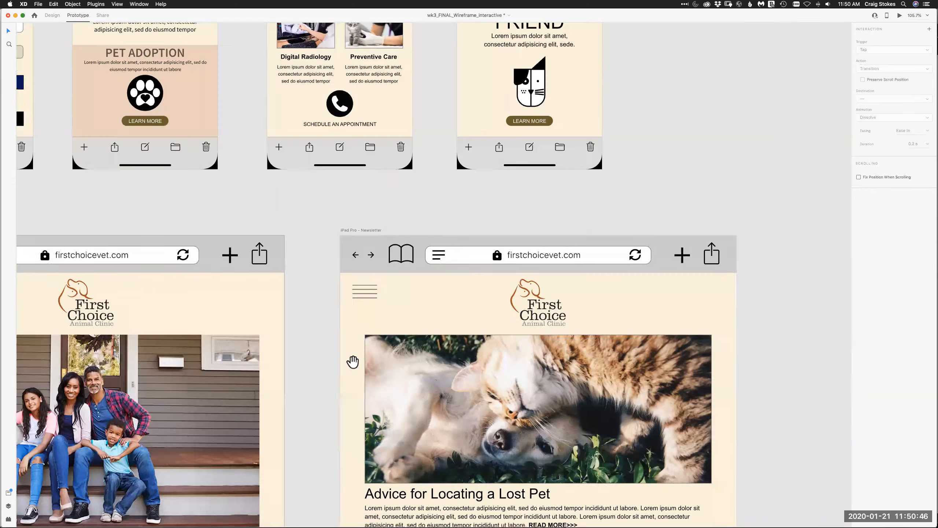
{"action": "scroll", "coordinate": [345, 325], "scroll_direction": "down", "scroll_amount": 12}
{"action": "scroll", "coordinate": [345, 325], "scroll_direction": "left", "scroll_amount": 3}
{"action": "left_click", "coordinate": [237, 286]}
{"action": "left_click_drag", "start_coordinate": [236, 285], "coordinate": [462, 137]}
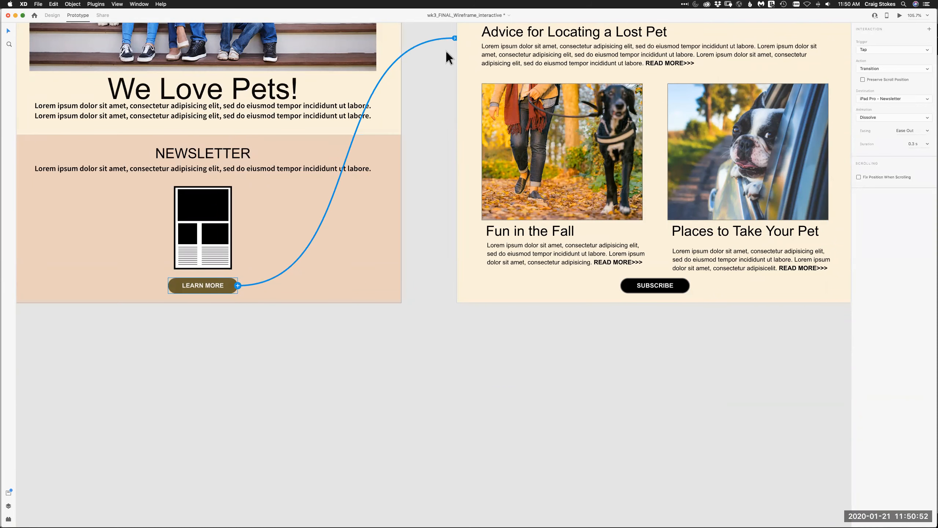
- Disconnect the newsletter LEARN MORE button from the iPad Pro - Newsletter artboard
{"action": "left_click_drag", "start_coordinate": [454, 40], "coordinate": [393, 253]}
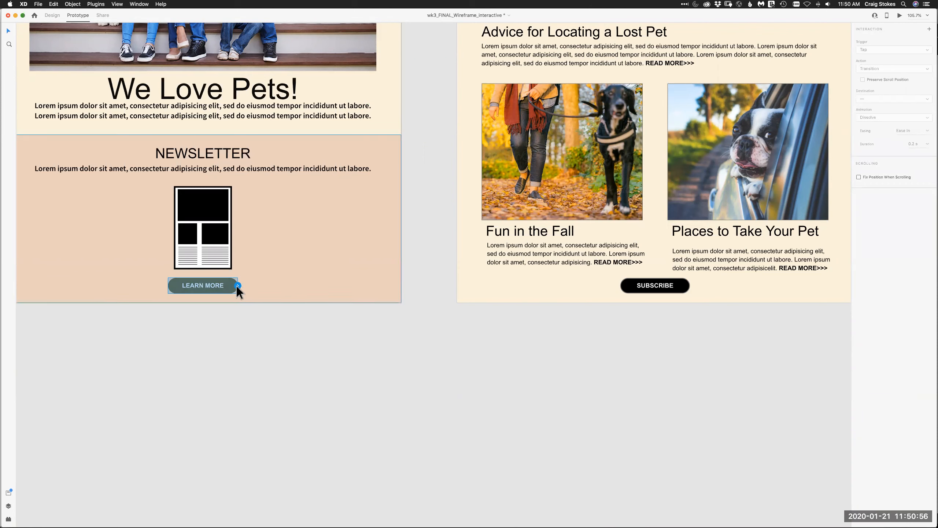
- Link the newsletter LEARN MORE button on iPad Pro - HOME back to the iPad Pro - Newsletter artboard
{"action": "left_click_drag", "start_coordinate": [238, 286], "coordinate": [469, 231]}
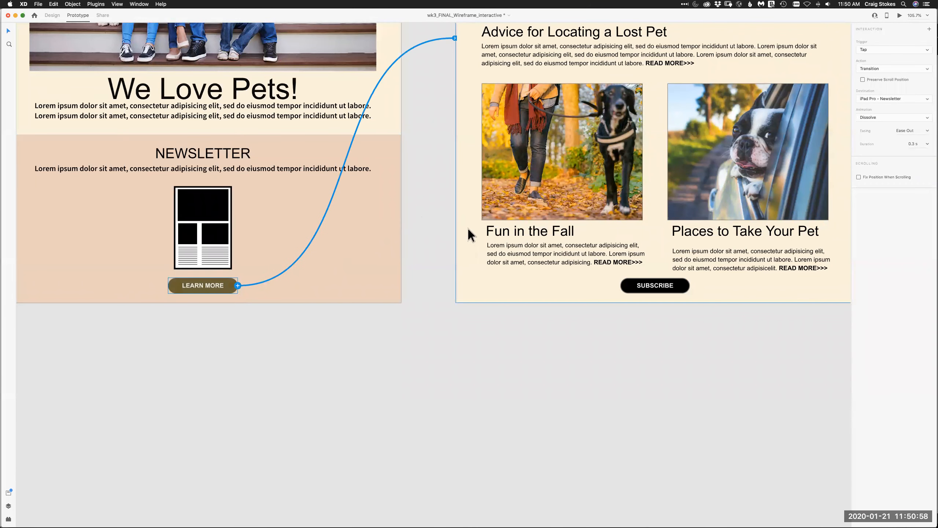
{"action": "key", "text": "super+0"}
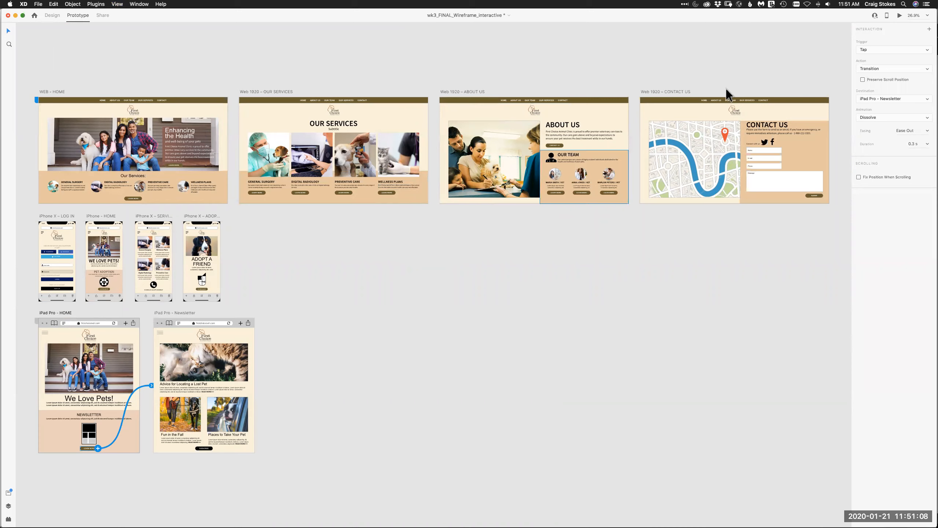
- Preview the iPad Pro - HOME artboard, test its newsletter LEARN MORE button, and close the preview
{"action": "left_click", "coordinate": [901, 18]}
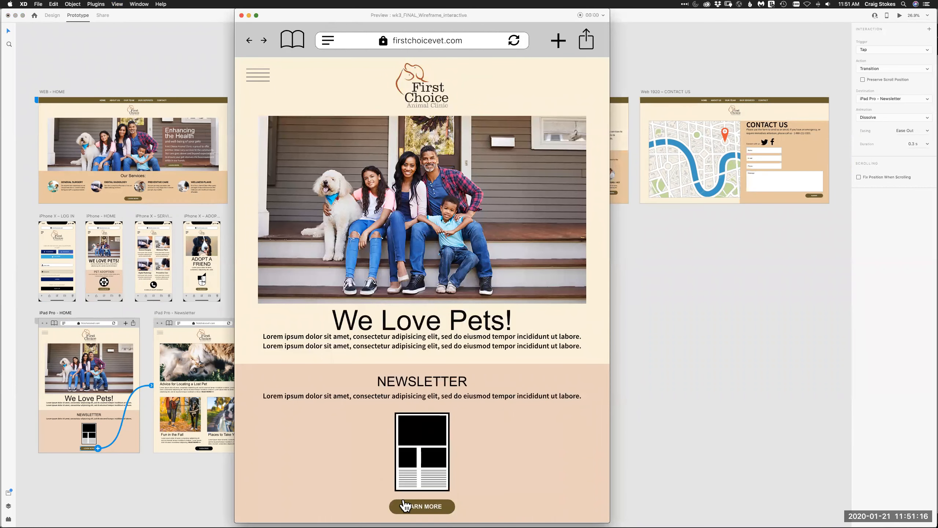
{"action": "left_click", "coordinate": [447, 507]}
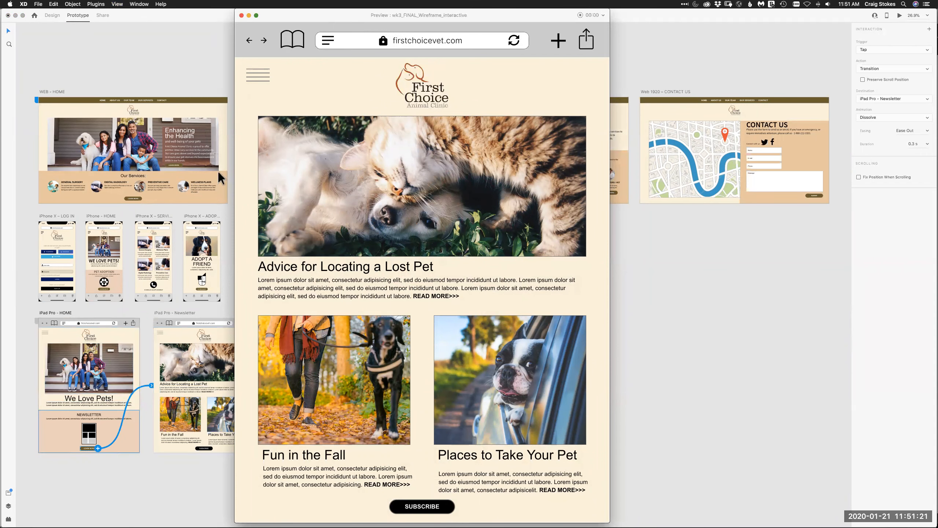
{"action": "left_click", "coordinate": [241, 15]}
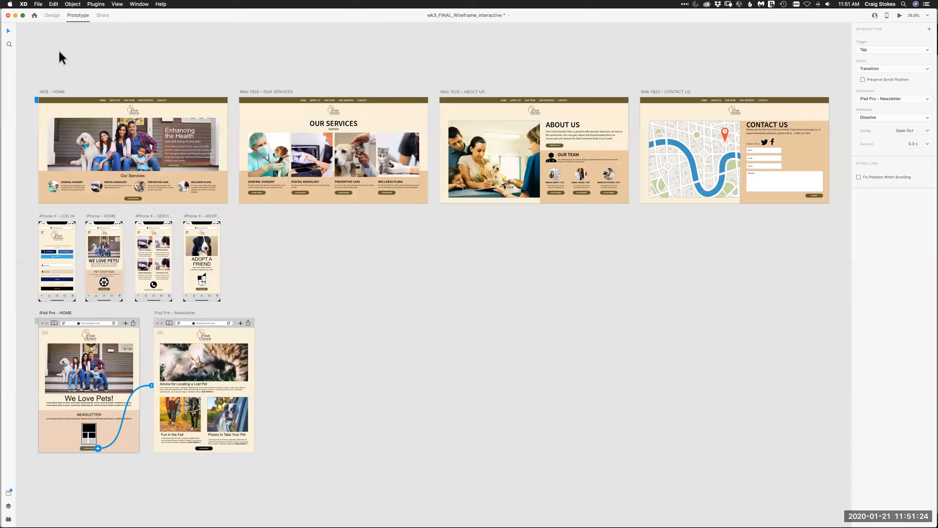
- Preview the prototype from WEB - HOME, testing the Our Services LEARN MORE button and the HOME menu item
{"action": "left_click", "coordinate": [59, 92]}
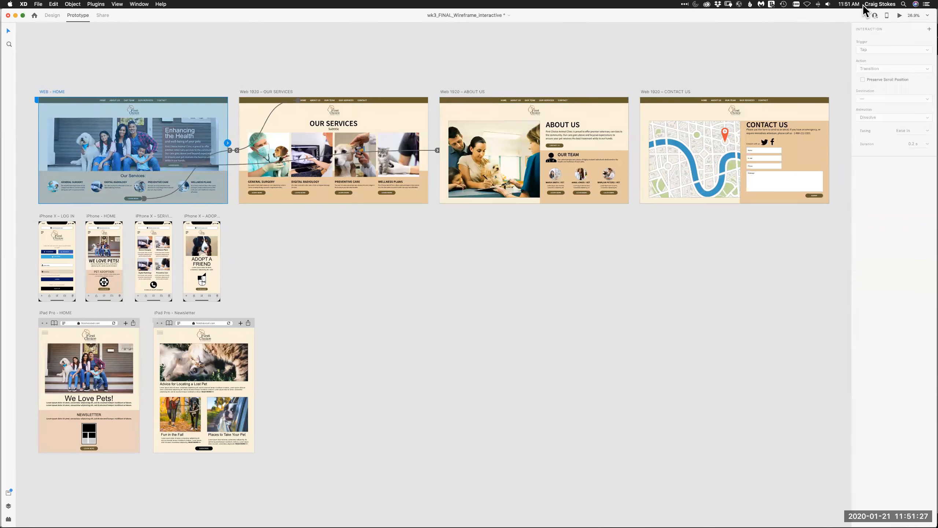
{"action": "left_click", "coordinate": [900, 17]}
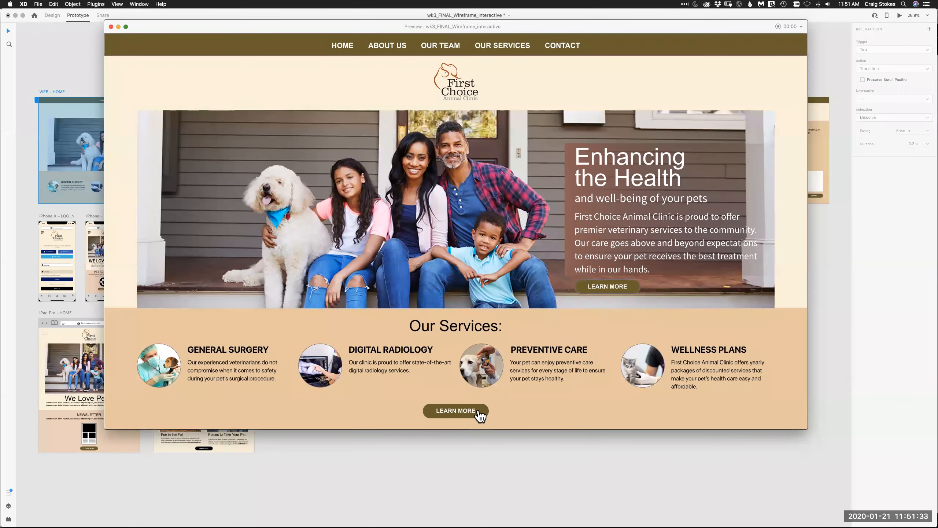
{"action": "left_click", "coordinate": [480, 410]}
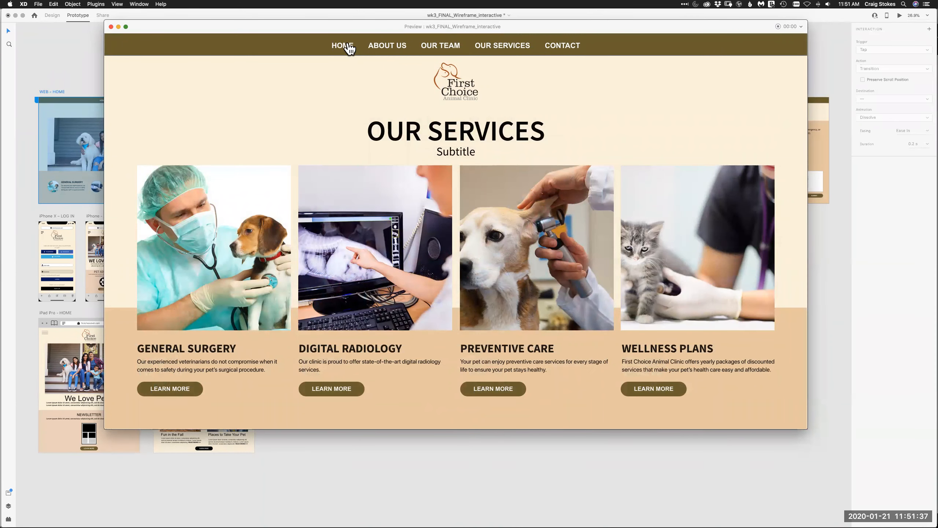
{"action": "left_click", "coordinate": [349, 45]}
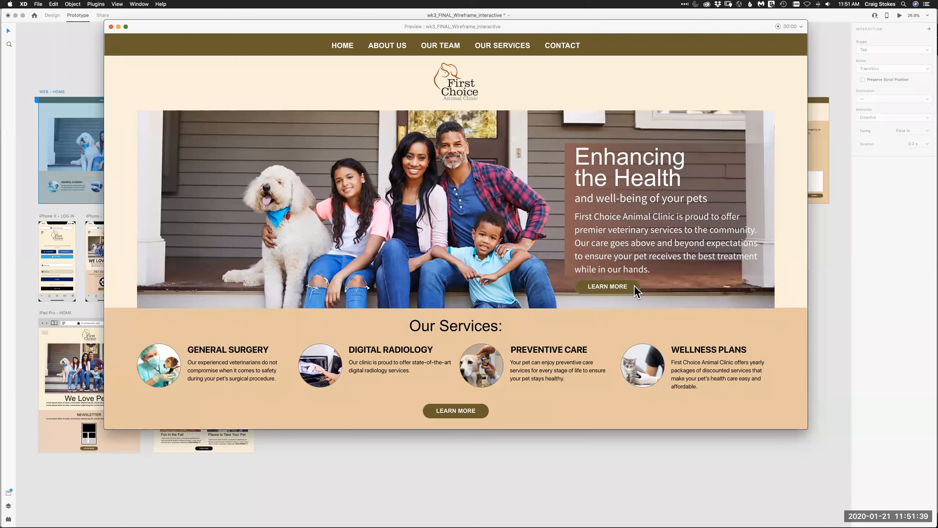
- Test the web links in the preview: the hero LEARN MORE, the About Us CONTACT US and the contact form SUBMIT buttons
{"action": "left_click", "coordinate": [632, 288]}
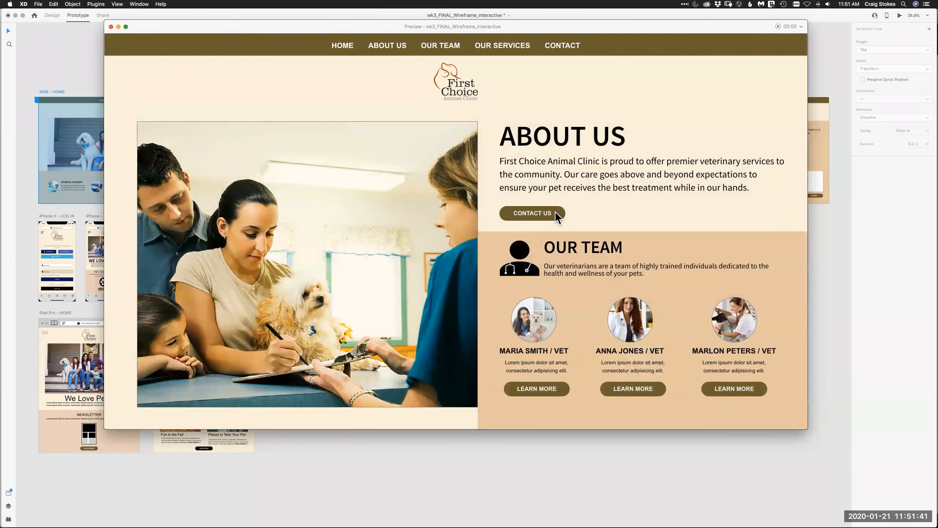
{"action": "left_click", "coordinate": [554, 211]}
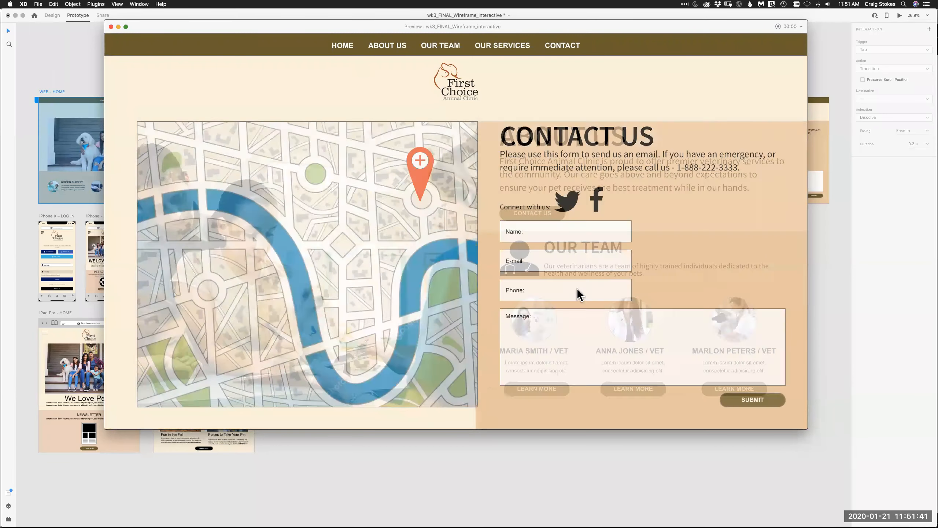
{"action": "left_click", "coordinate": [725, 404]}
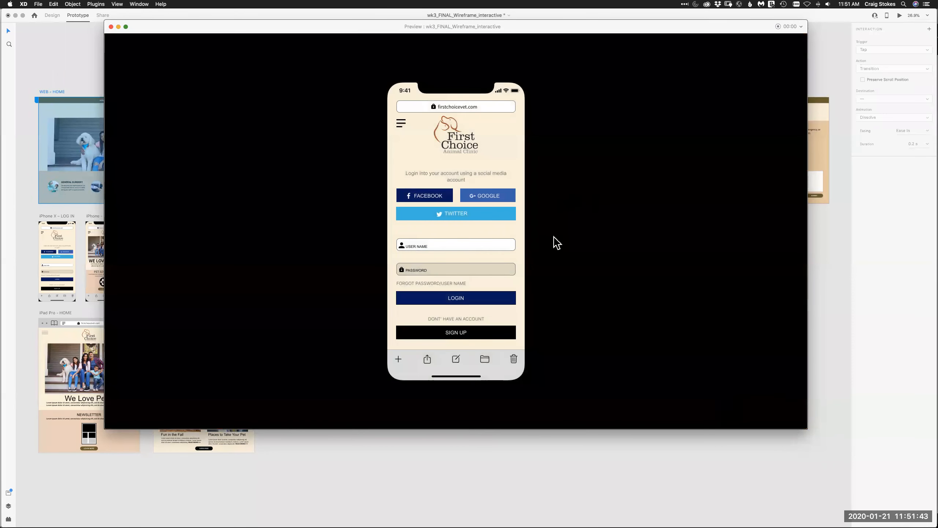
- Test the iPhone links in the preview: the LOGIN button and the home screen's hamburger menu icon
{"action": "left_click", "coordinate": [505, 301]}
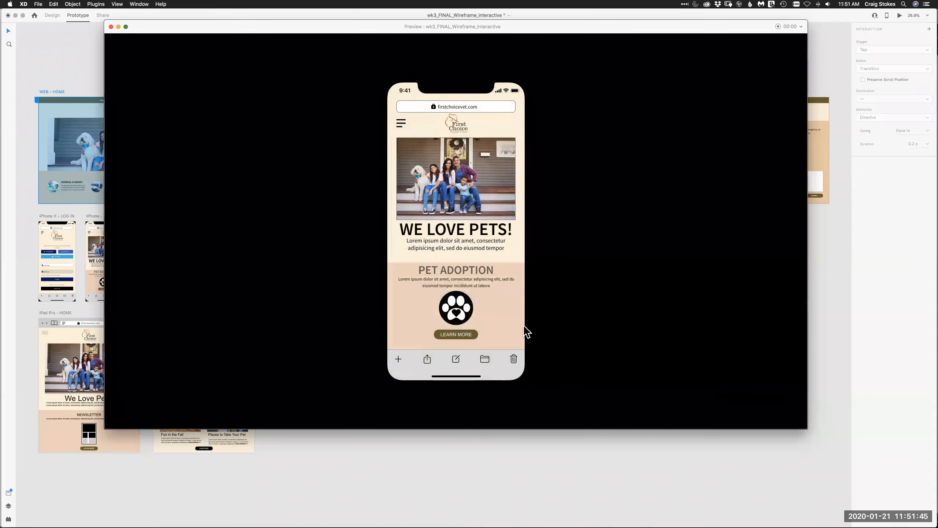
{"action": "left_click", "coordinate": [406, 127]}
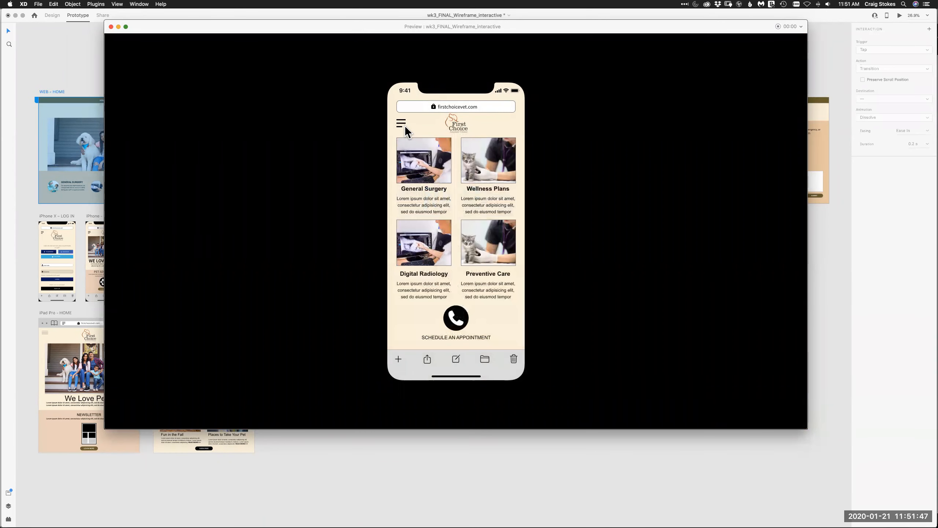